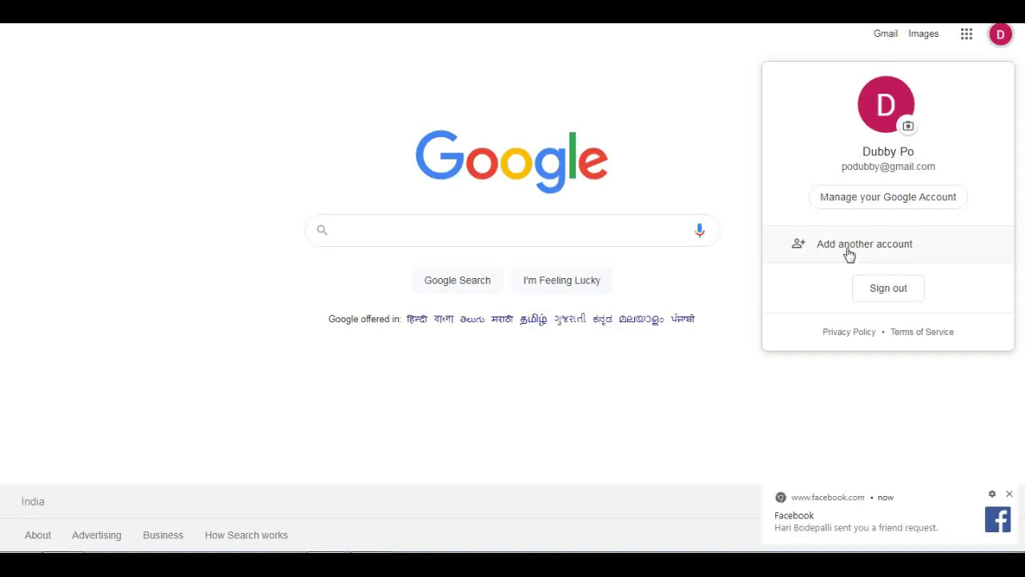
Step: Add another account and begin creating a new Google account to manage a business
left_click(848, 253)
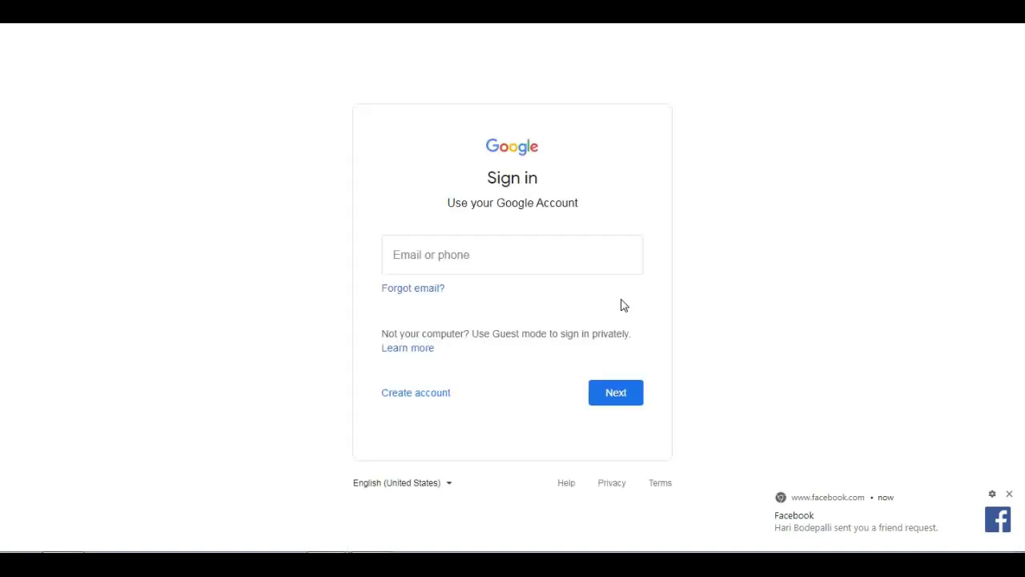
left_click(419, 393)
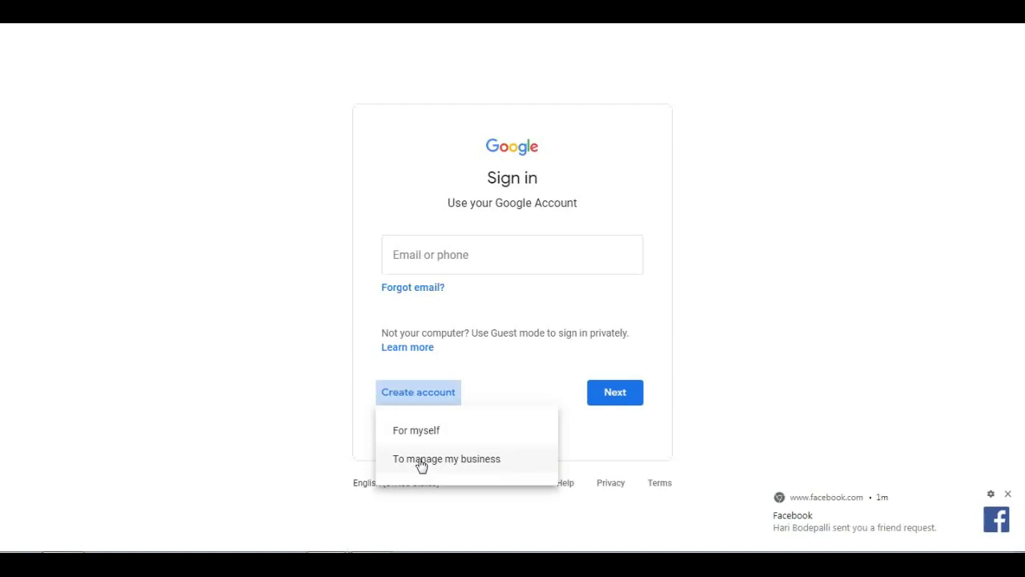
left_click(420, 462)
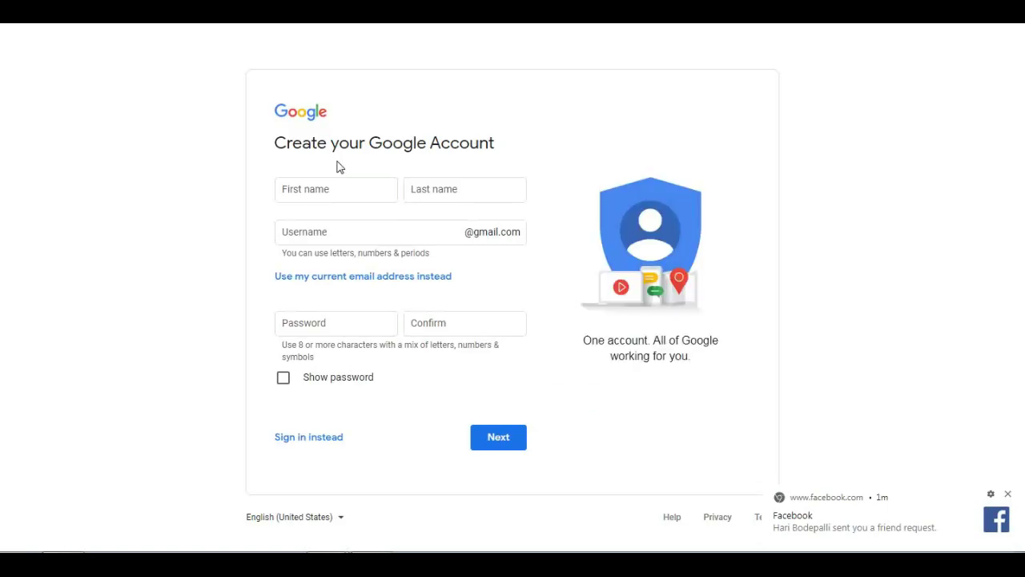
Step: Enter the user's first and last name, fixing a typo, and a first-choice username
left_click(331, 193)
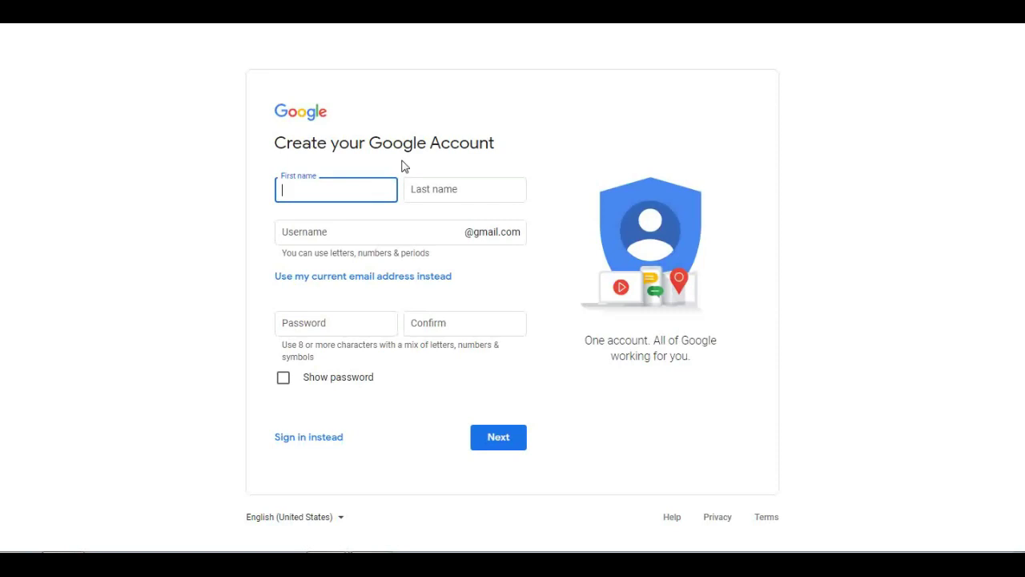
left_click(505, 190)
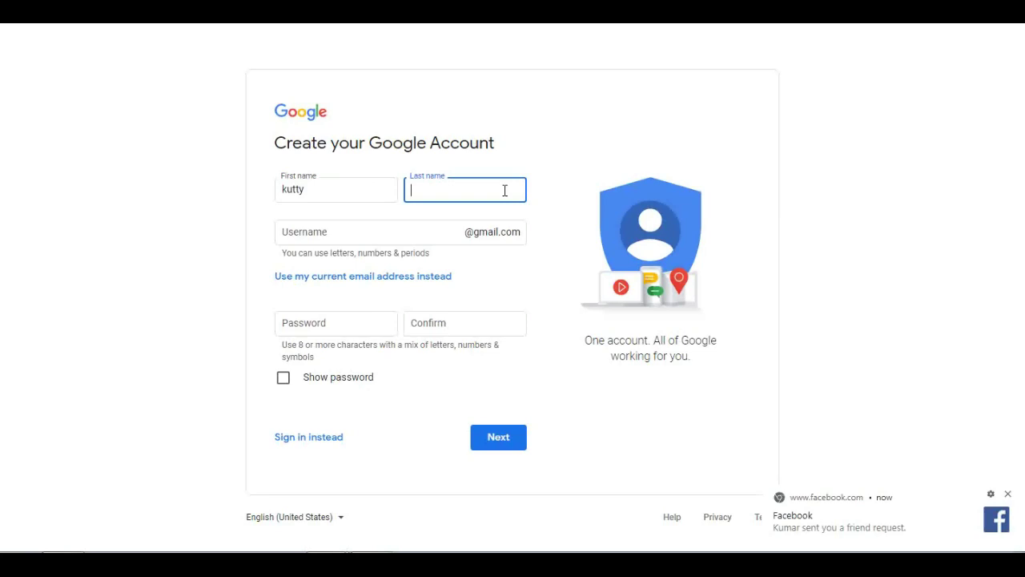
left_click(380, 231)
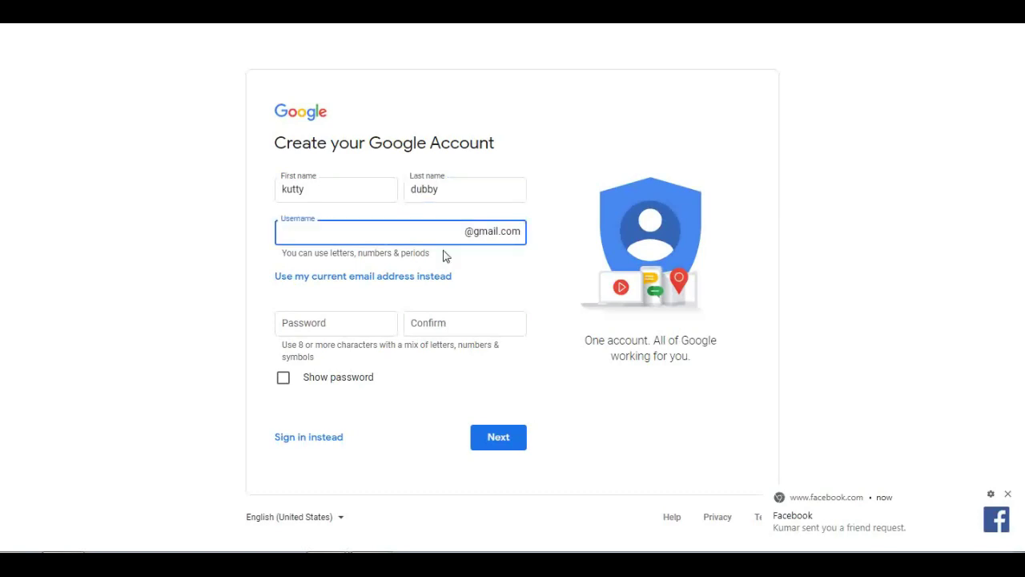
Step: Replace the taken username with the suggested name-based one plus '65', confirming it's available
left_click(364, 323)
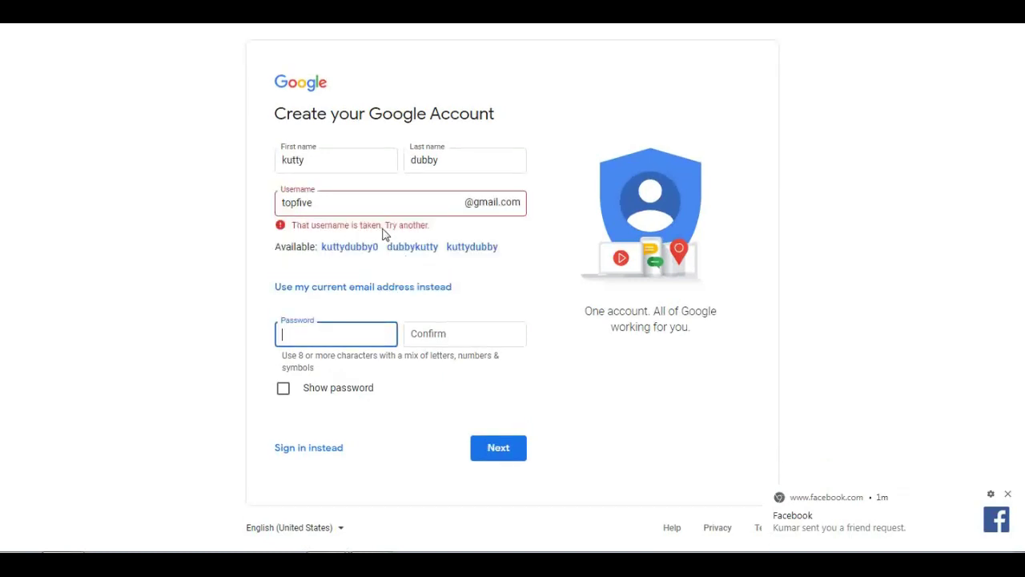
left_click(326, 201)
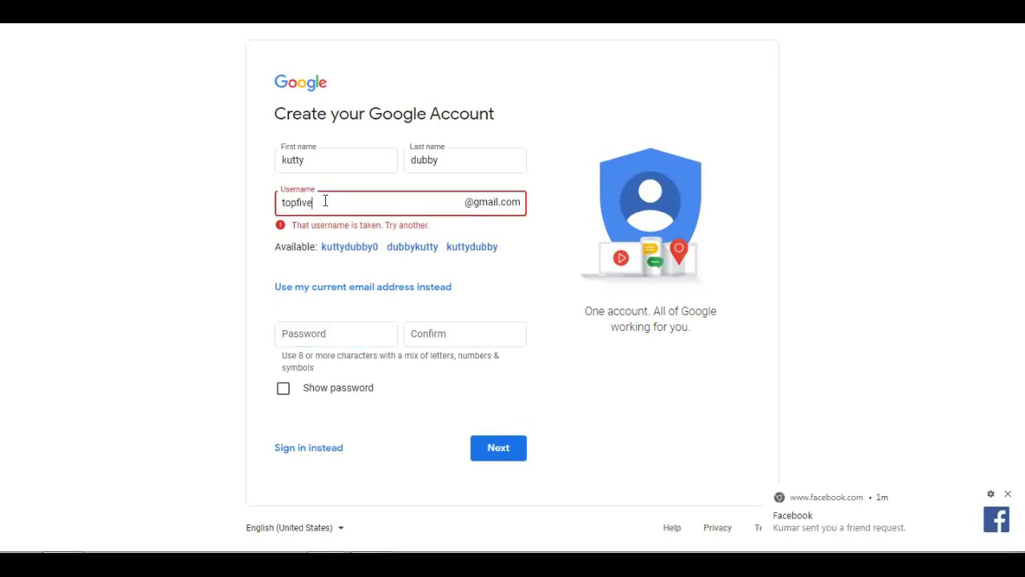
type("93")
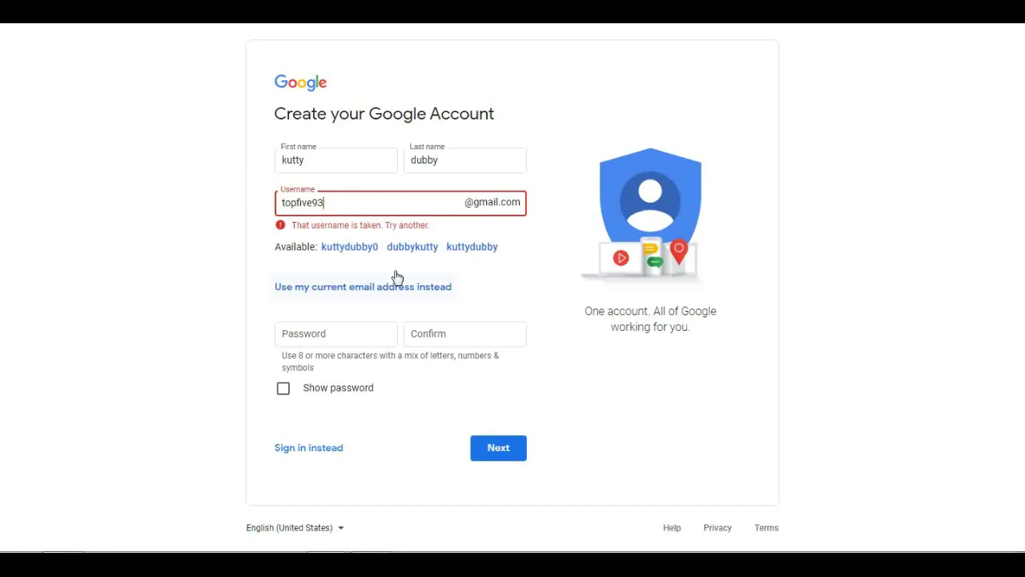
left_click(472, 247)
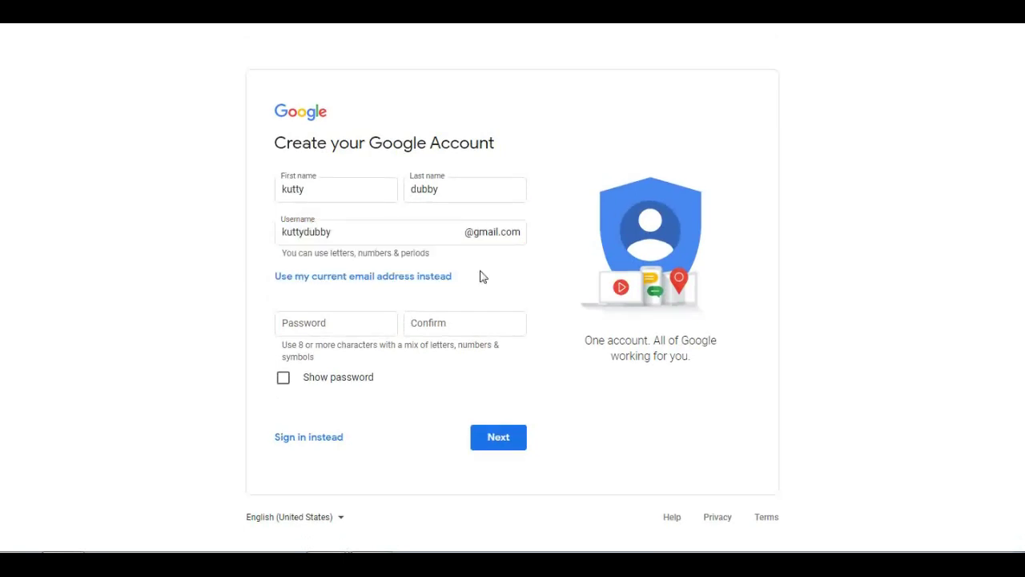
left_click(360, 207)
type("6")
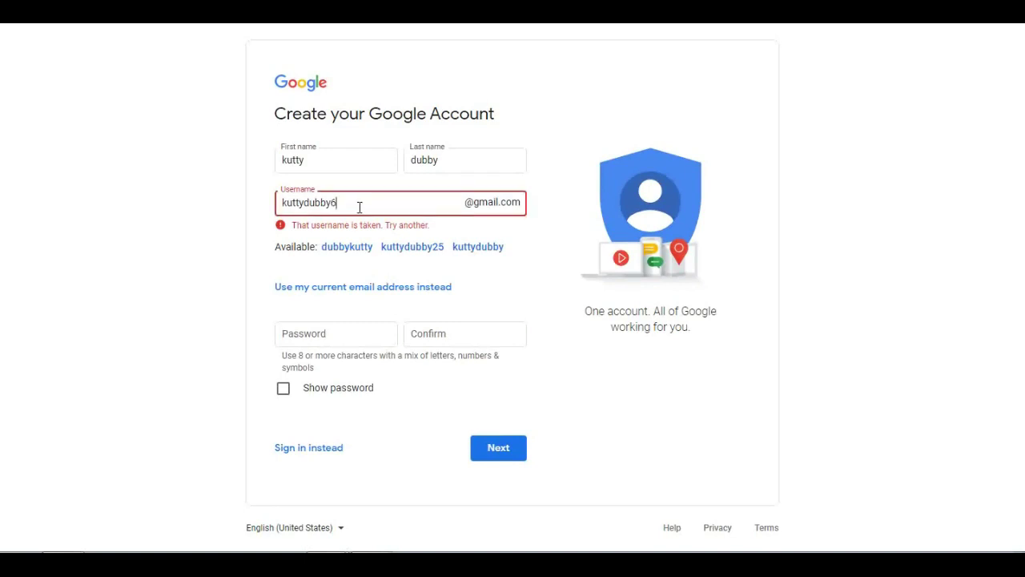
type("5")
left_click(407, 256)
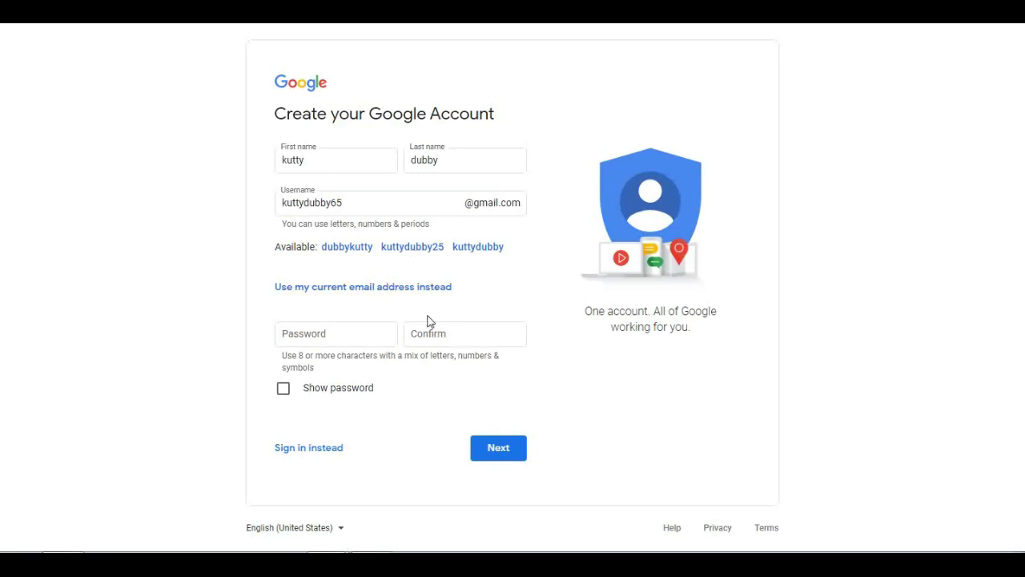
left_click(347, 336)
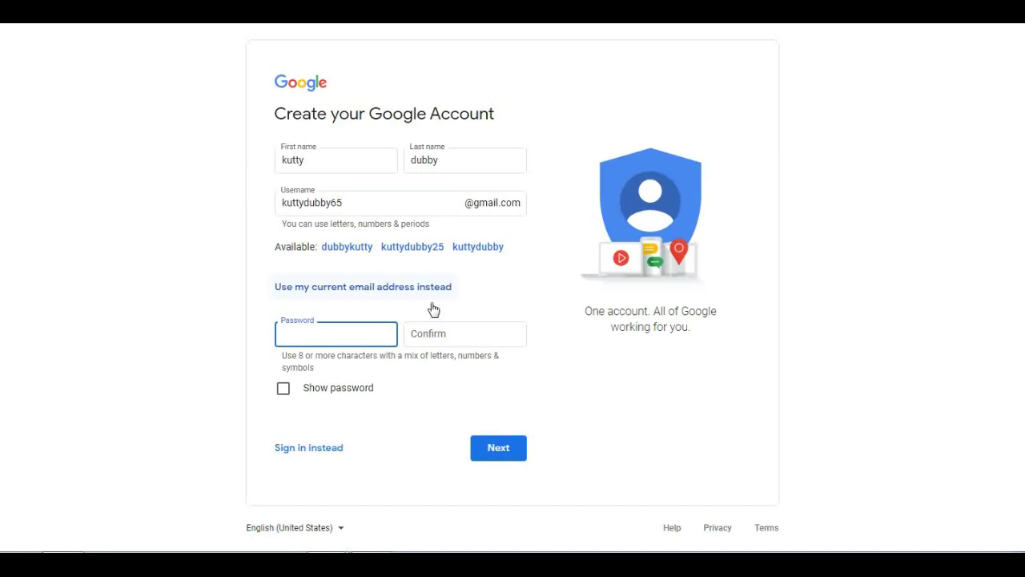
Step: Enter the account password, show it in plain text, confirm it, and submit the page
left_click(428, 337)
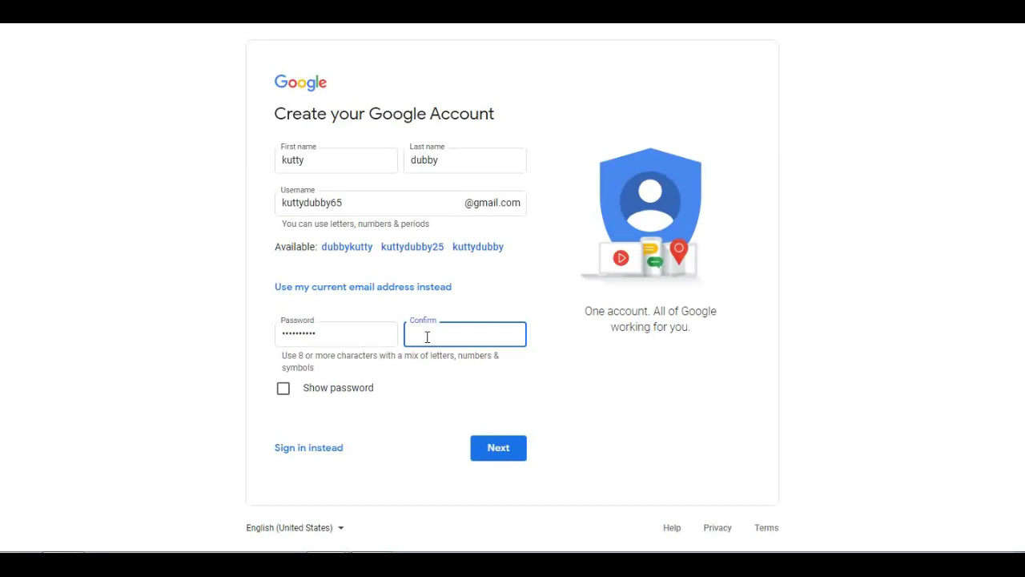
left_click(283, 394)
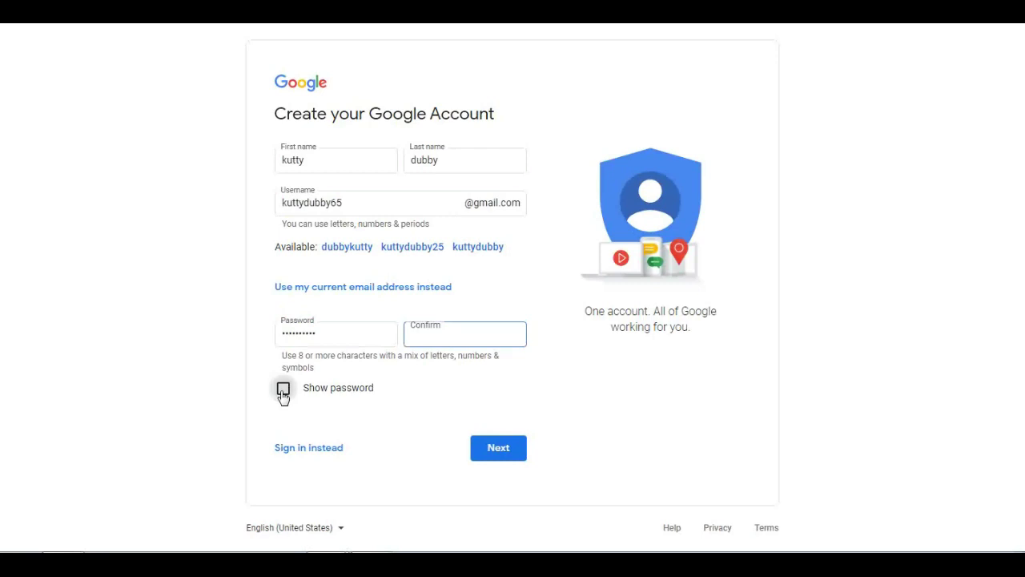
left_click(481, 337)
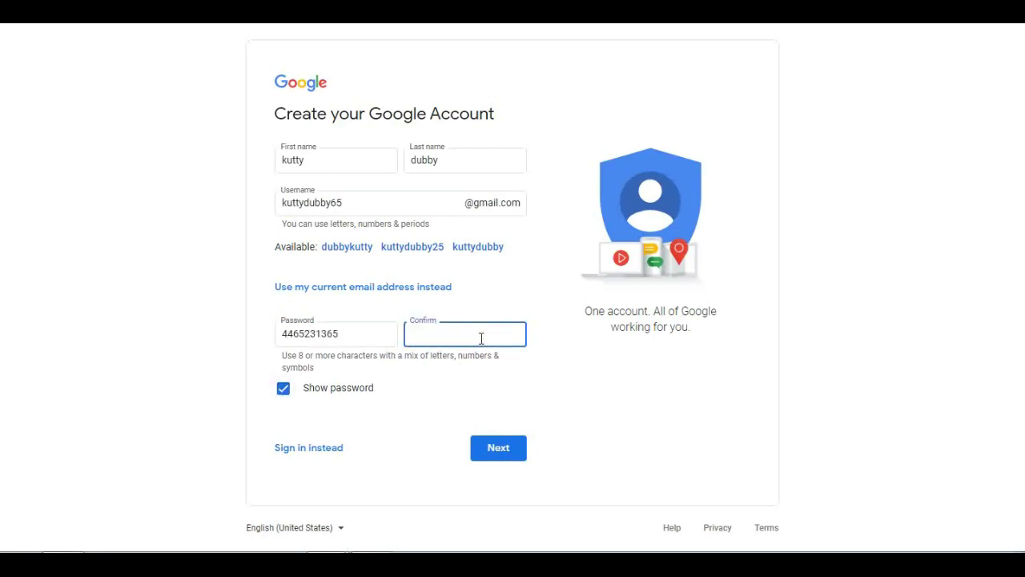
left_click(493, 450)
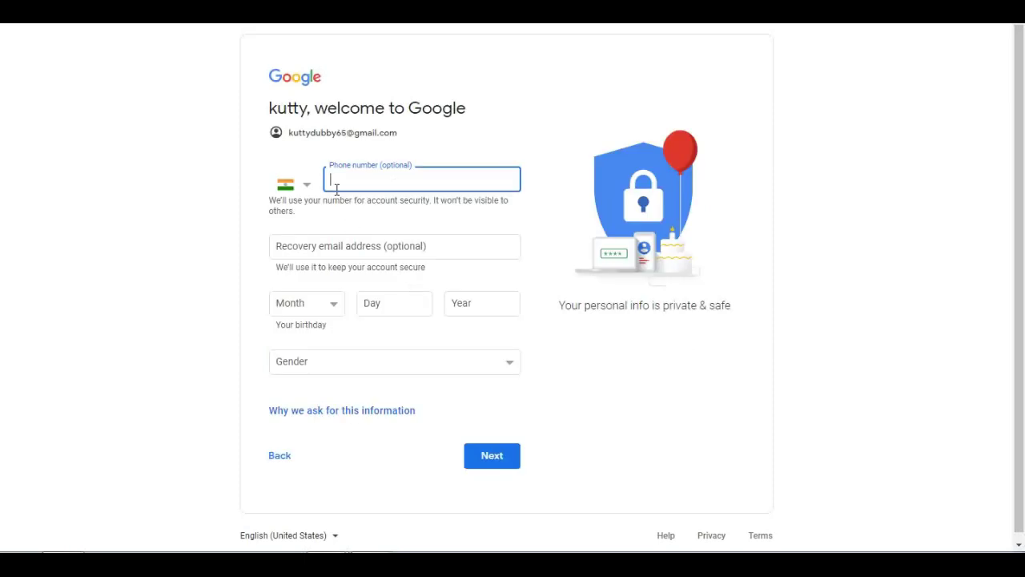
Step: Choose India from the phone number's country-code list
left_click(307, 189)
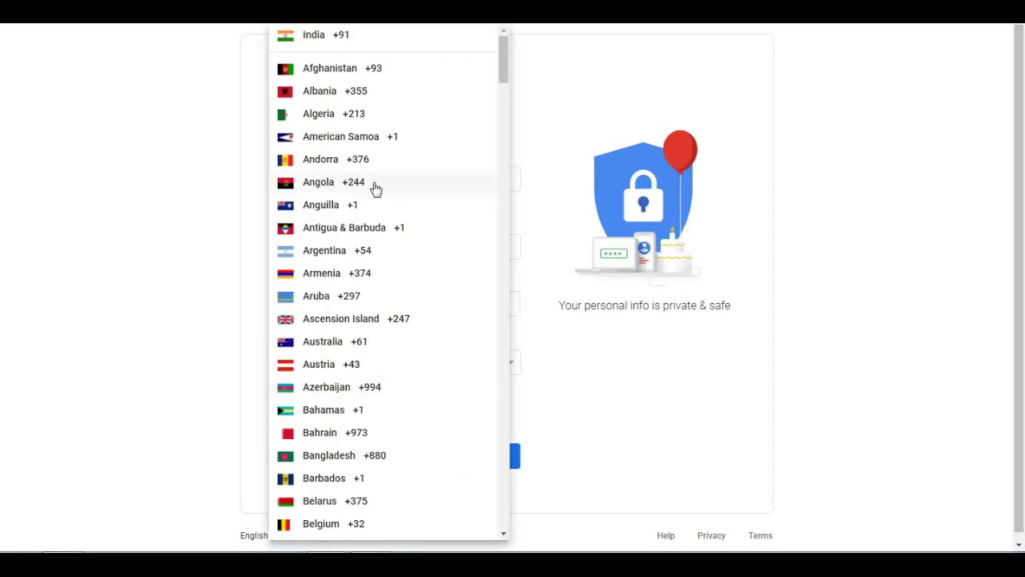
scroll(403, 347, "down", 3)
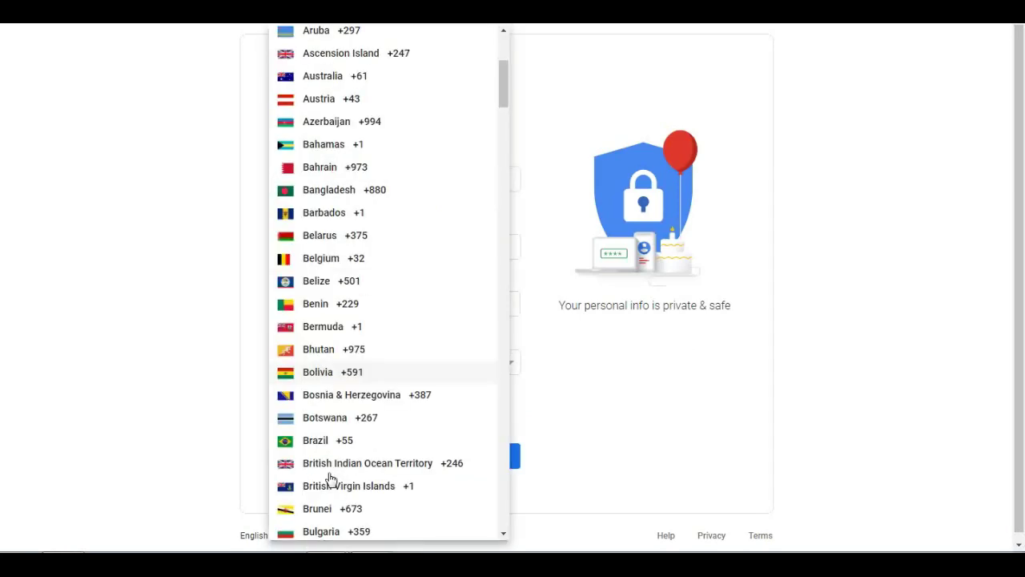
scroll(331, 478, "down", 4)
scroll(337, 479, "down", 3)
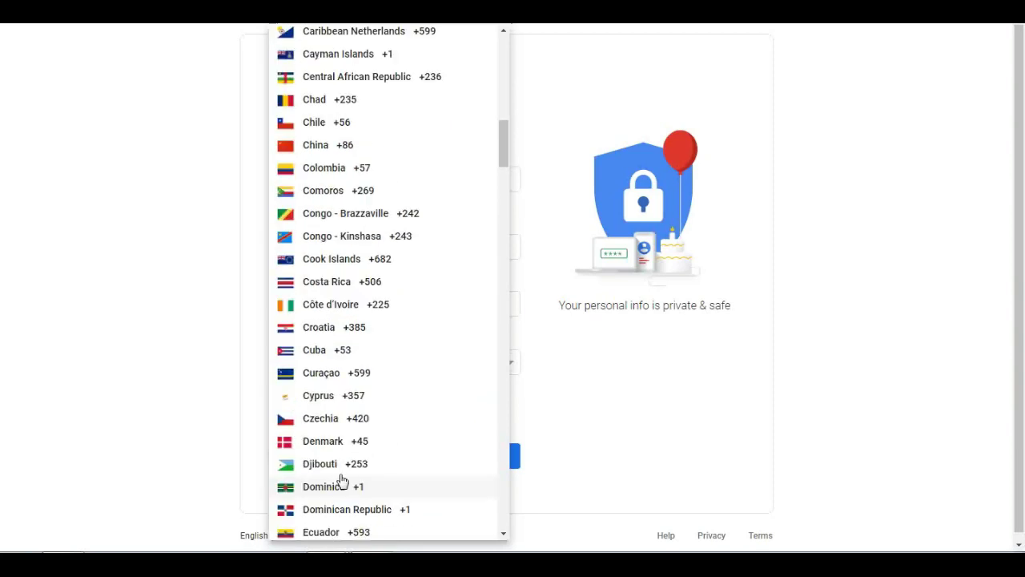
scroll(342, 479, "down", 5)
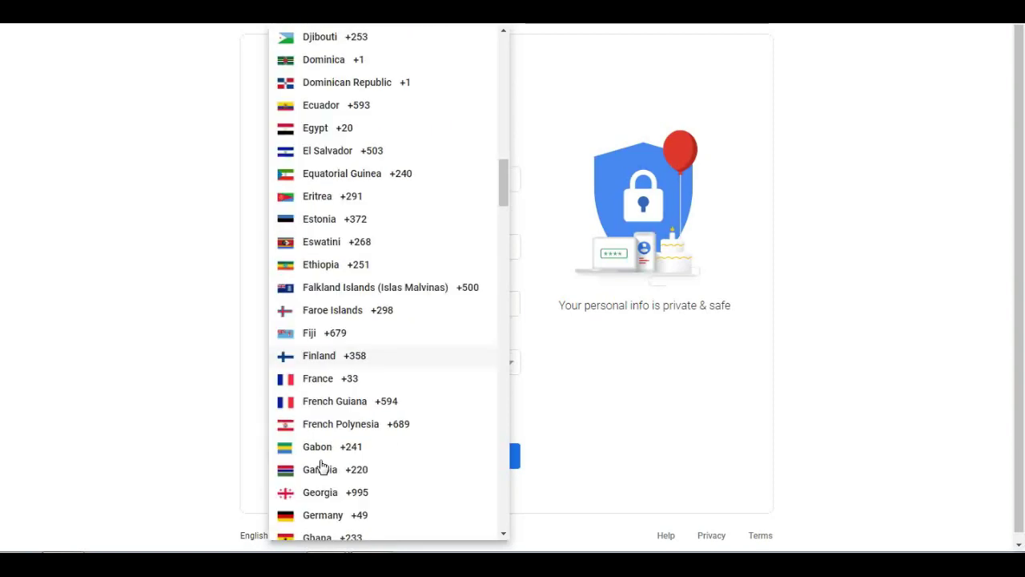
scroll(321, 466, "down", 5)
scroll(344, 468, "down", 3)
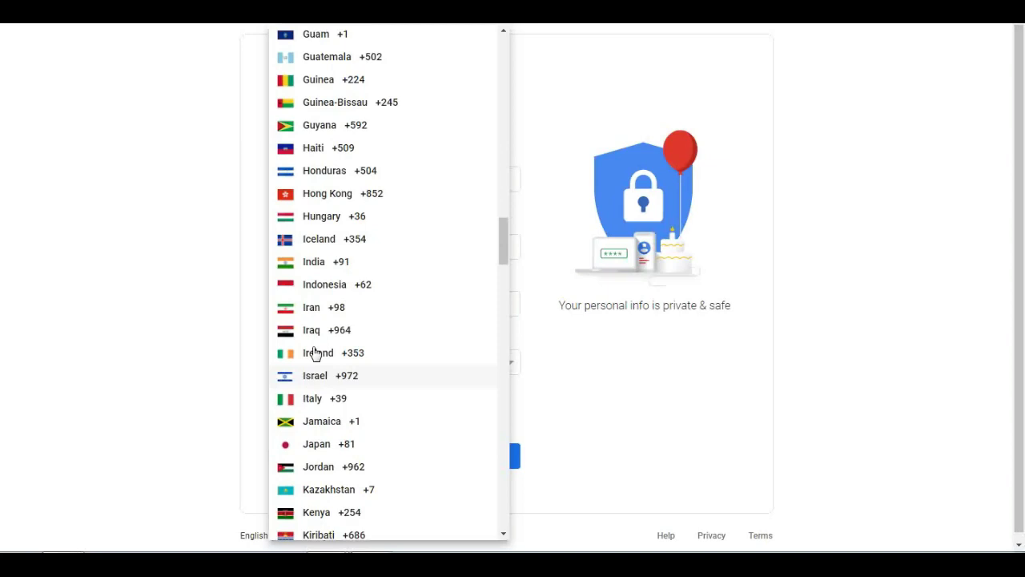
left_click(327, 265)
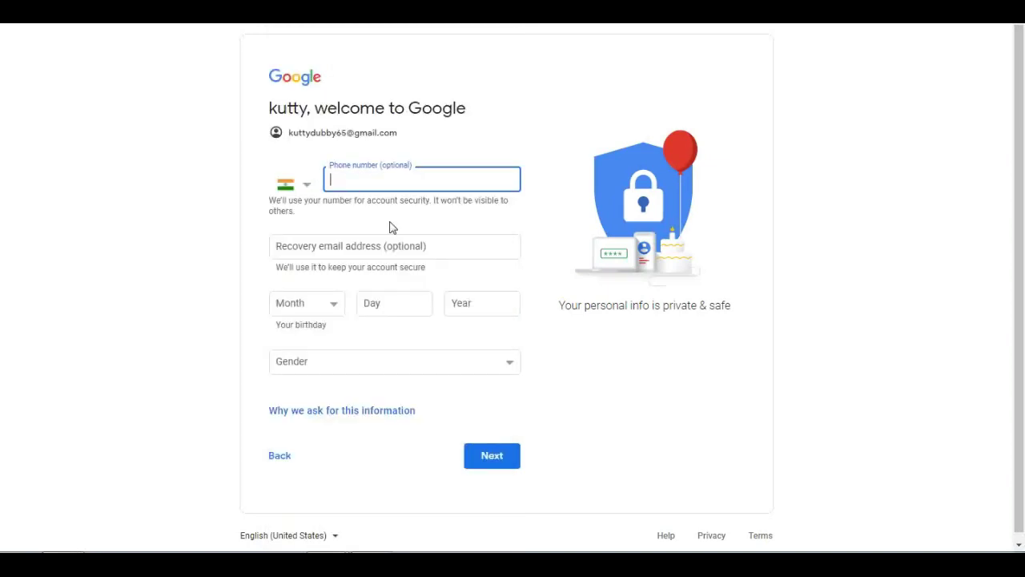
Step: Enter the birthday as April 23, 1995
left_click(352, 248)
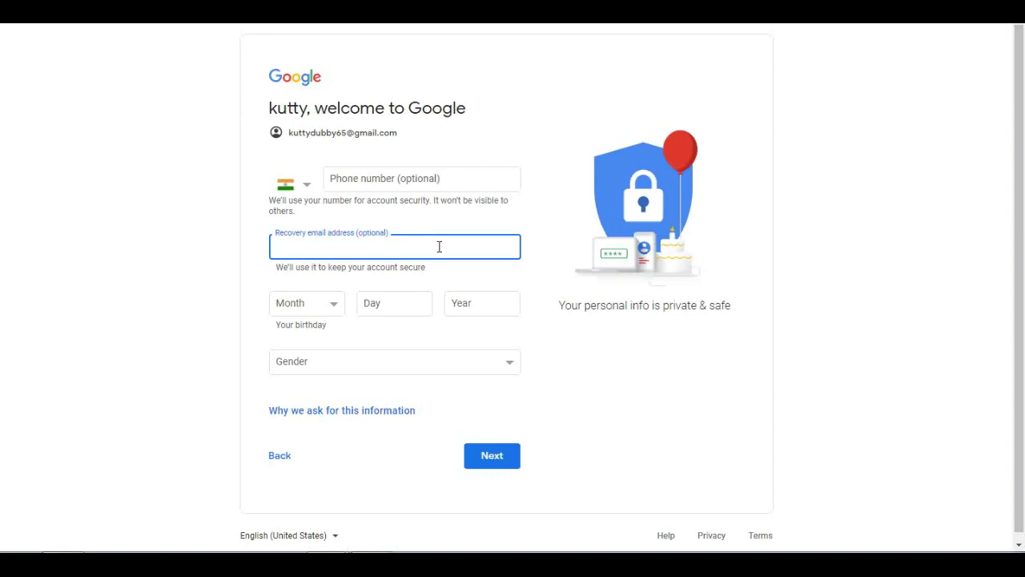
left_click(329, 314)
left_click(350, 354)
key("Tab")
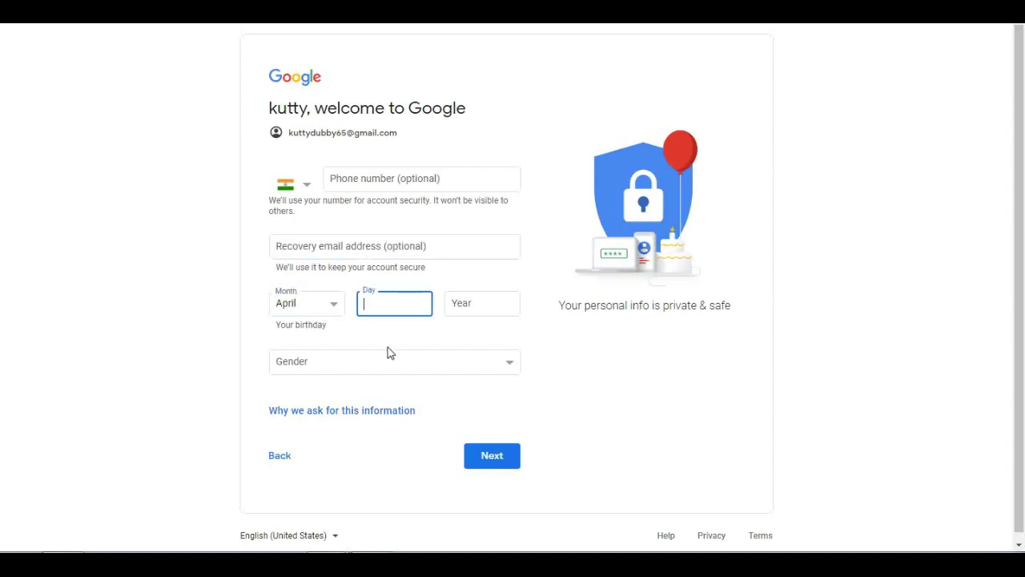
type("54")
key("BackSpace")
key("BackSpace")
type("23")
left_click(463, 303)
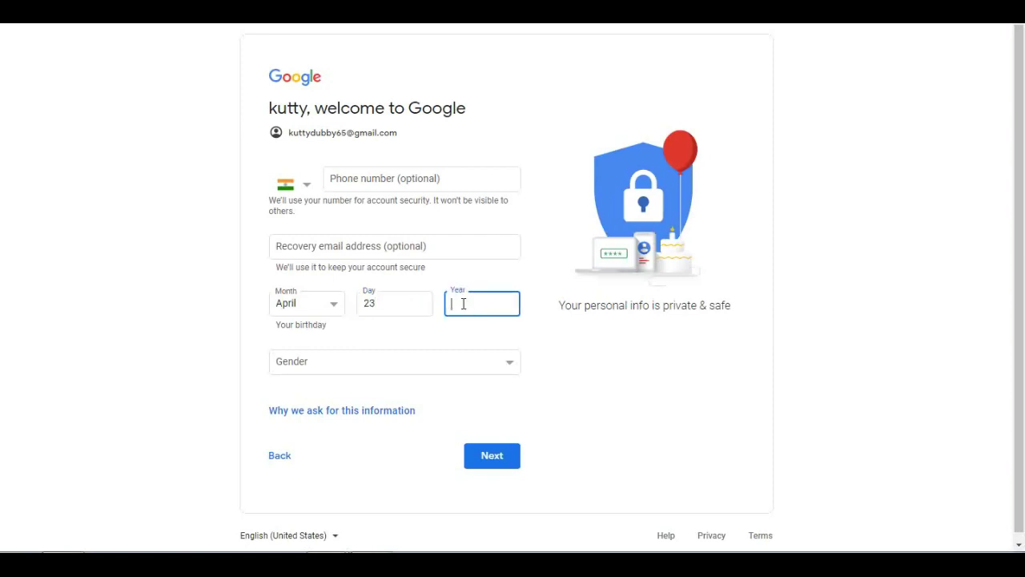
type("9")
key("BackSpace")
type("1995")
Step: Set gender to Male and submit the personal details
left_click(388, 362)
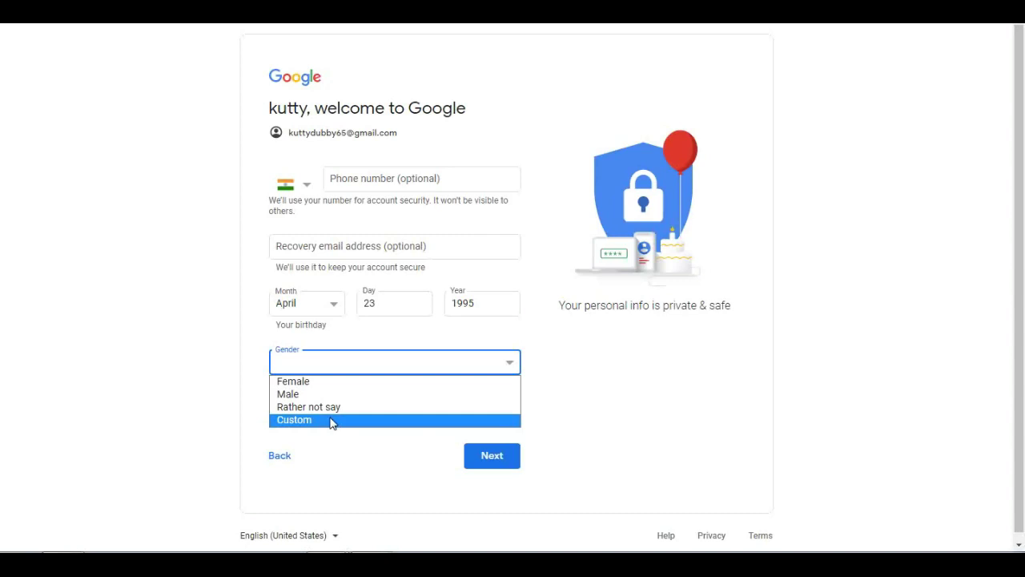
left_click(486, 463)
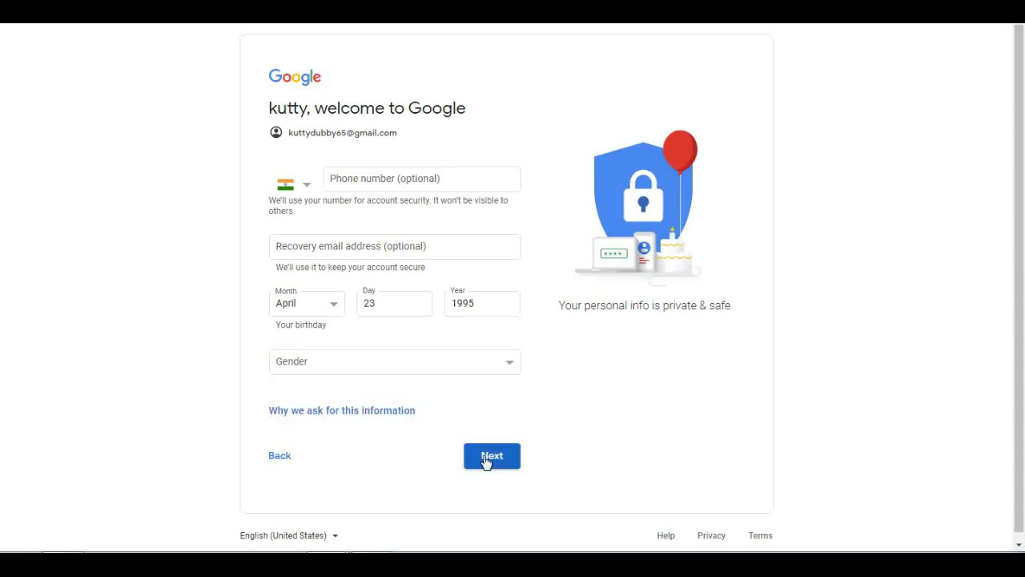
left_click(487, 463)
left_click(376, 362)
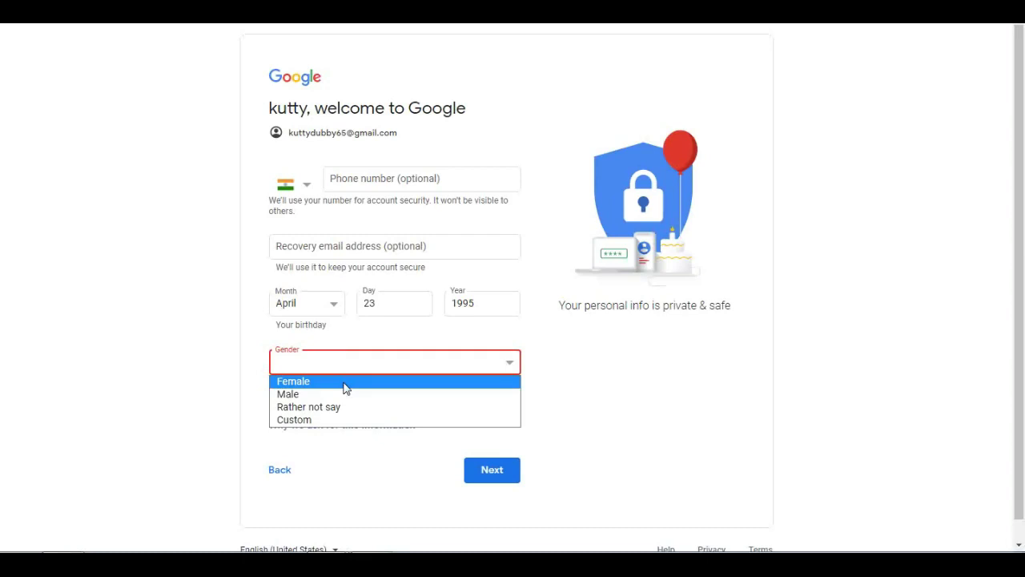
left_click(321, 394)
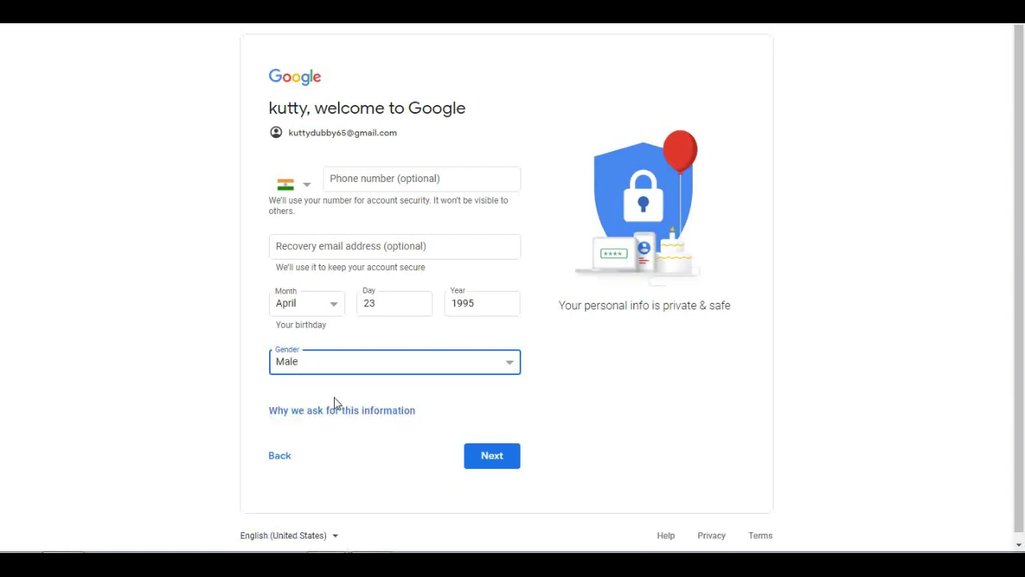
left_click(483, 456)
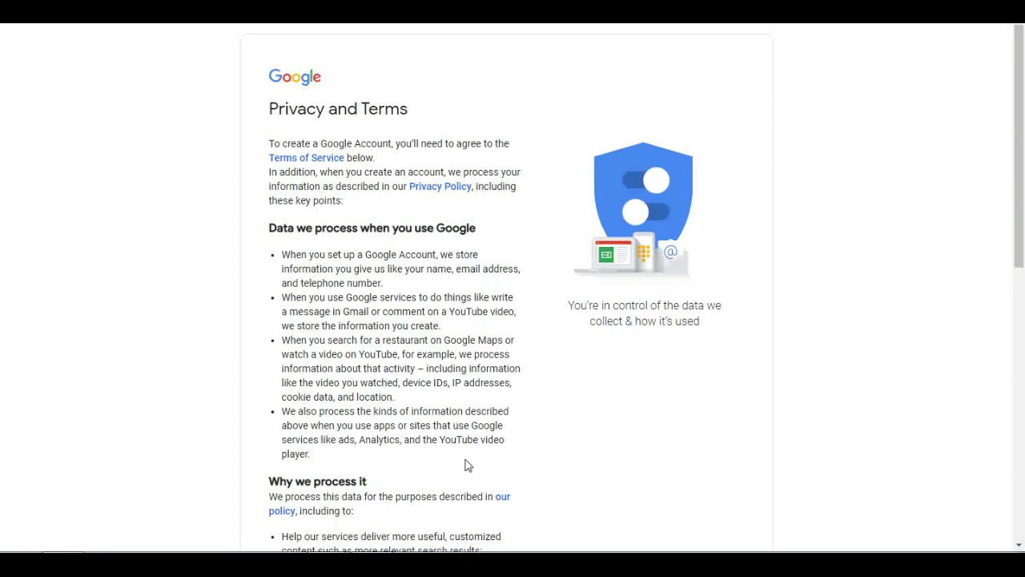
Step: Turn on occasional reminders under More options and agree to the Privacy and Terms
scroll(563, 445, "down", 5)
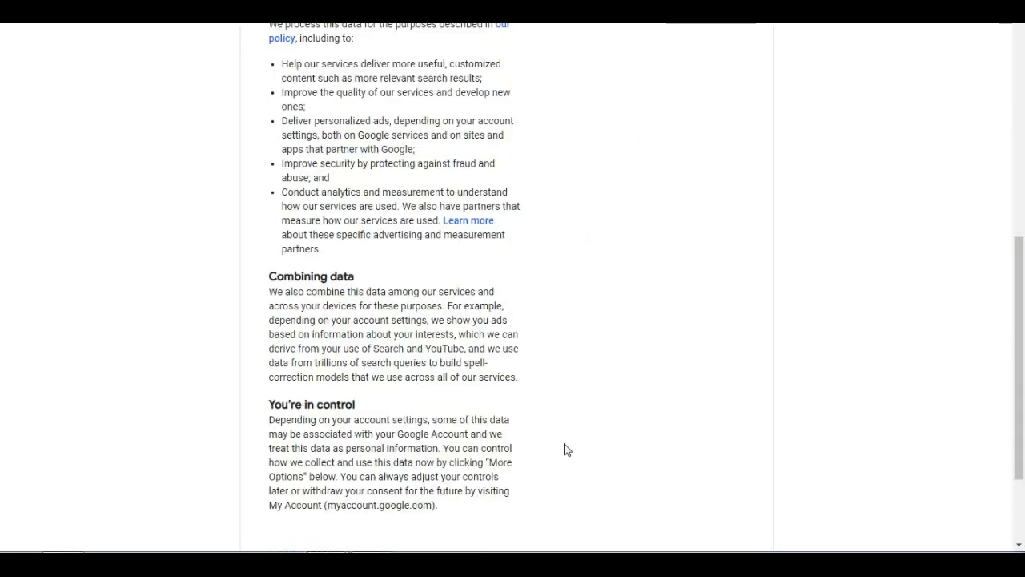
scroll(565, 449, "down", 2)
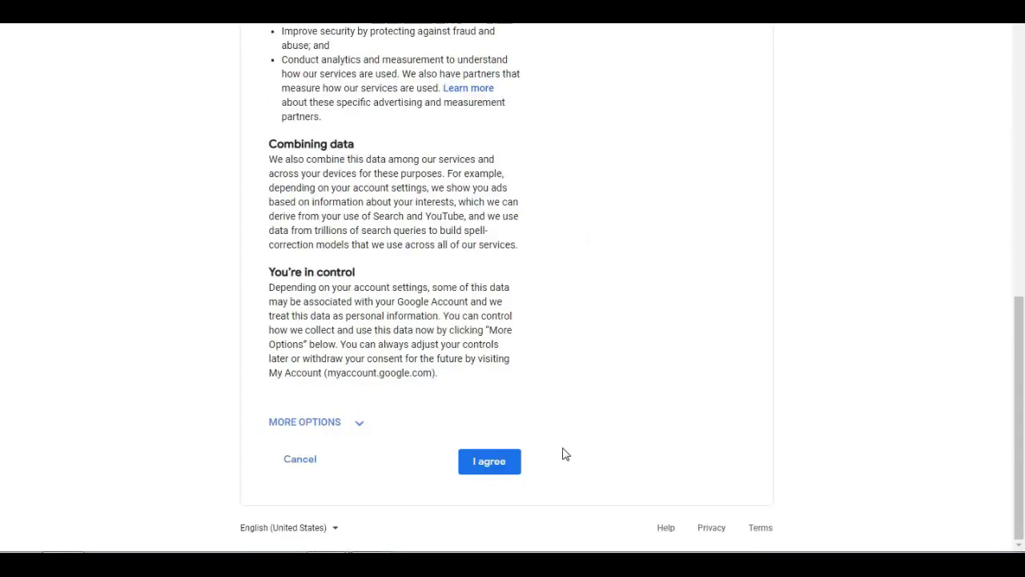
left_click(345, 425)
scroll(390, 441, "down", 4)
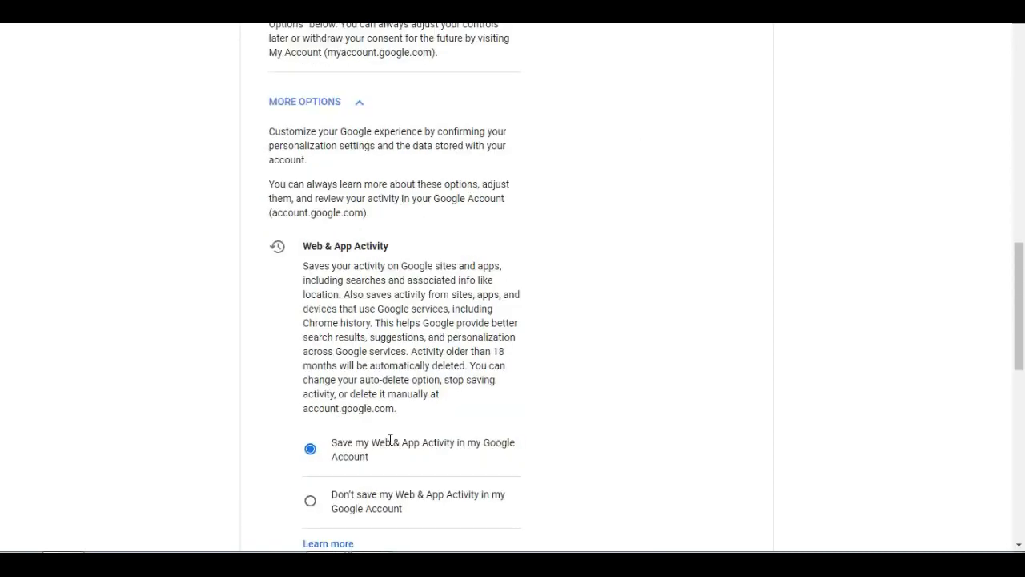
scroll(393, 401, "down", 1)
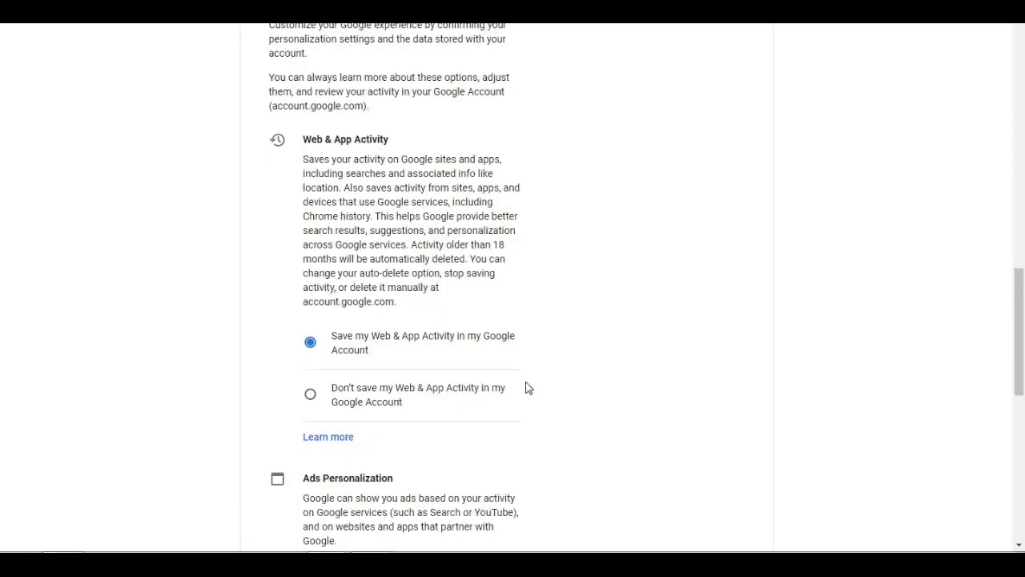
scroll(529, 388, "down", 5)
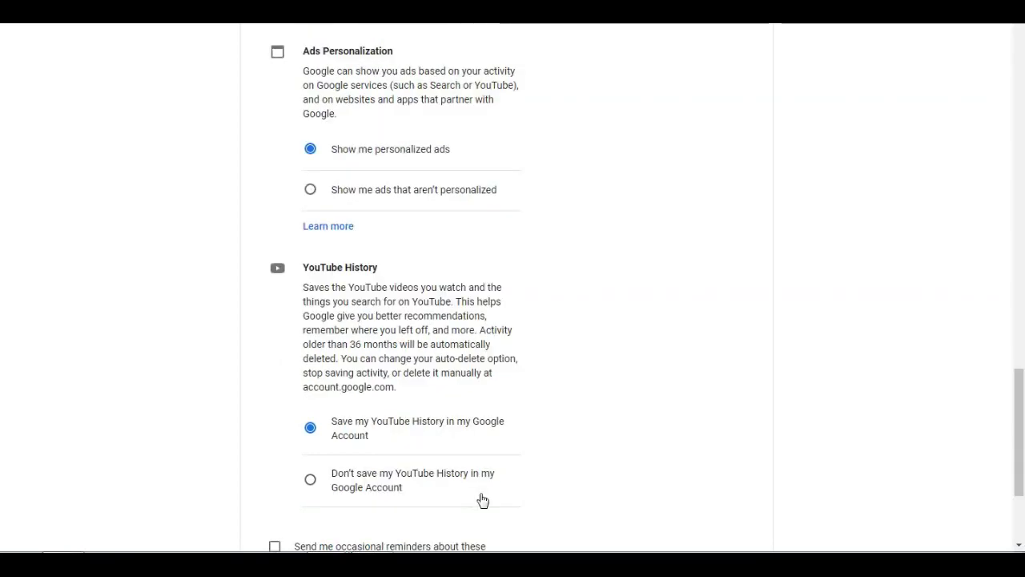
scroll(480, 499, "down", 2)
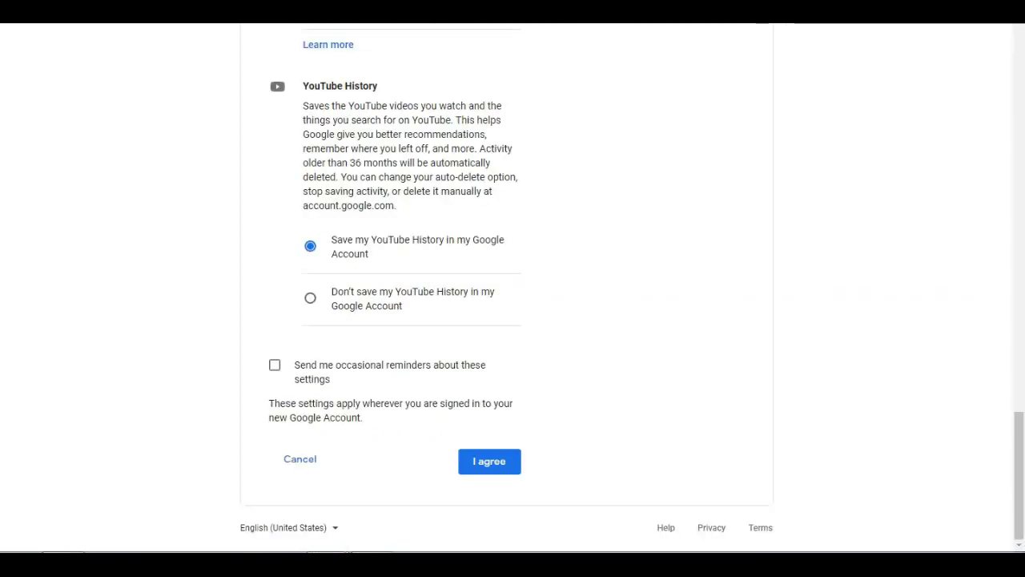
left_click(274, 370)
left_click(487, 470)
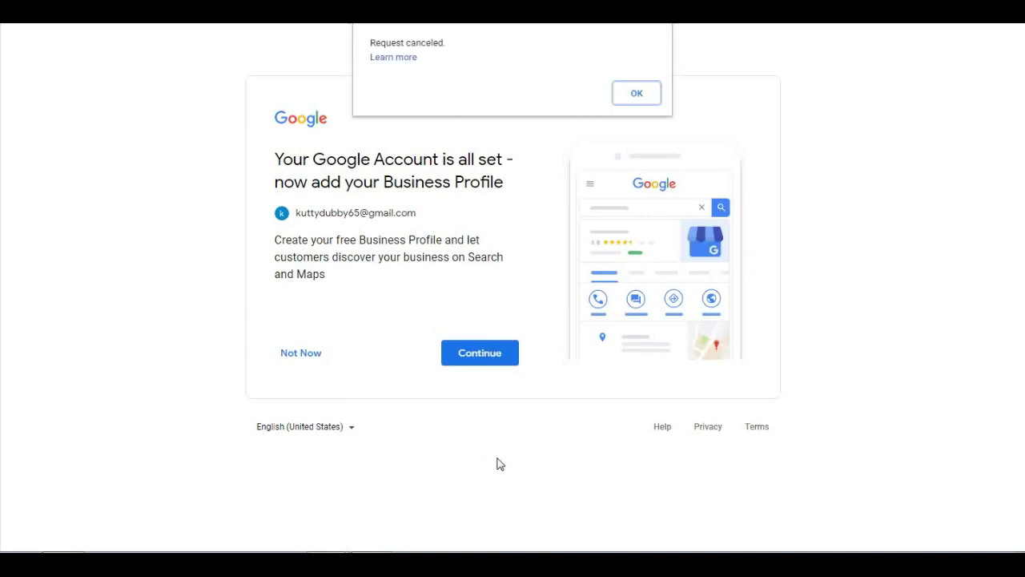
Step: Dismiss the 'Request canceled' alert with OK
left_click(633, 95)
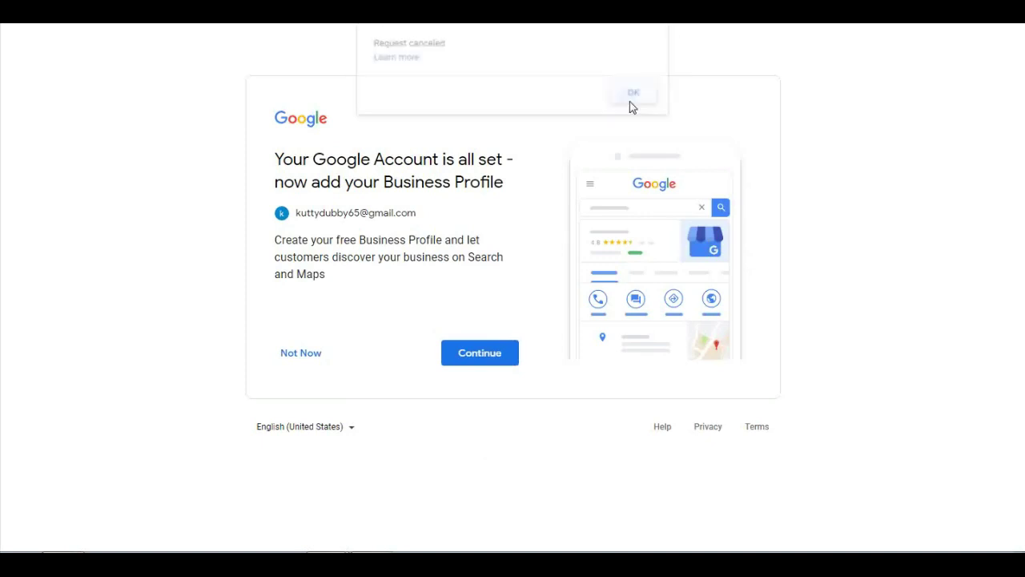